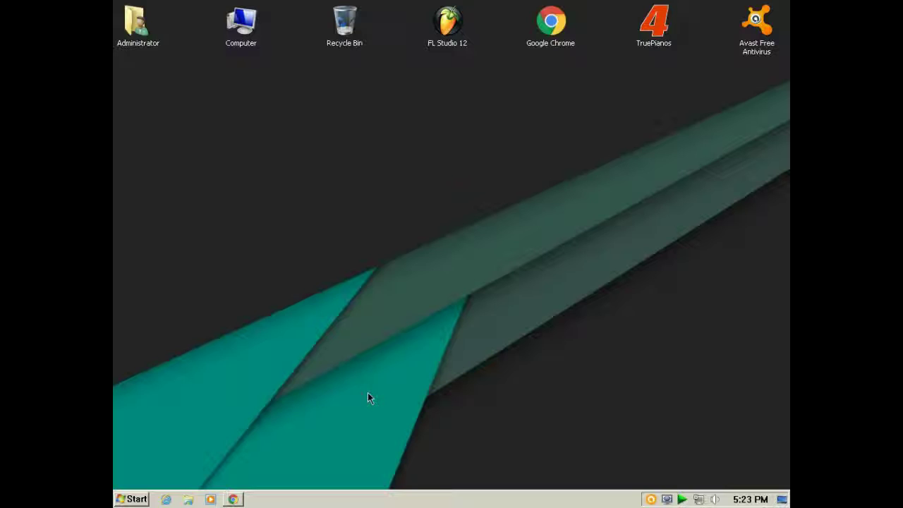
# Bring Chrome back, glance at the AVG homepage tab, then minimize the browser.
pyautogui.click(232, 499)
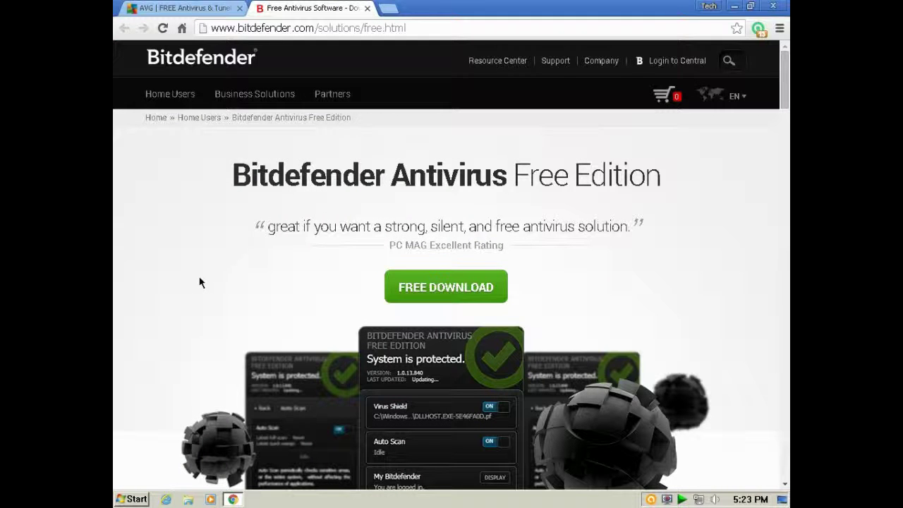
pyautogui.click(180, 8)
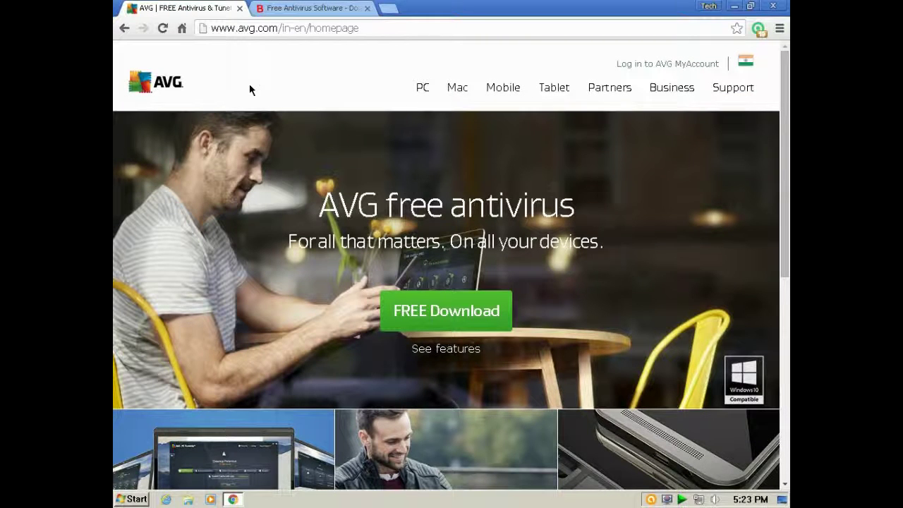
pyautogui.click(735, 6)
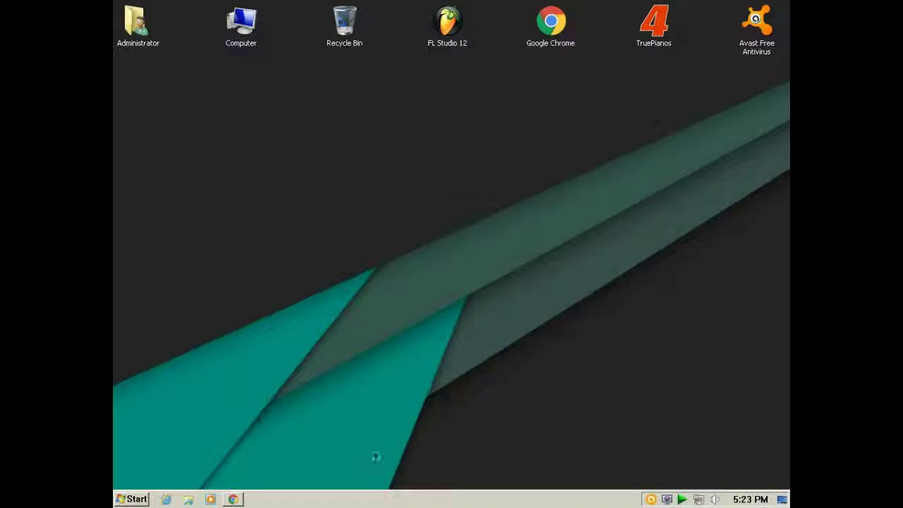
# Restore Chrome and scroll through the Bitdefender Antivirus Free Edition page.
pyautogui.click(238, 499)
pyautogui.click(303, 7)
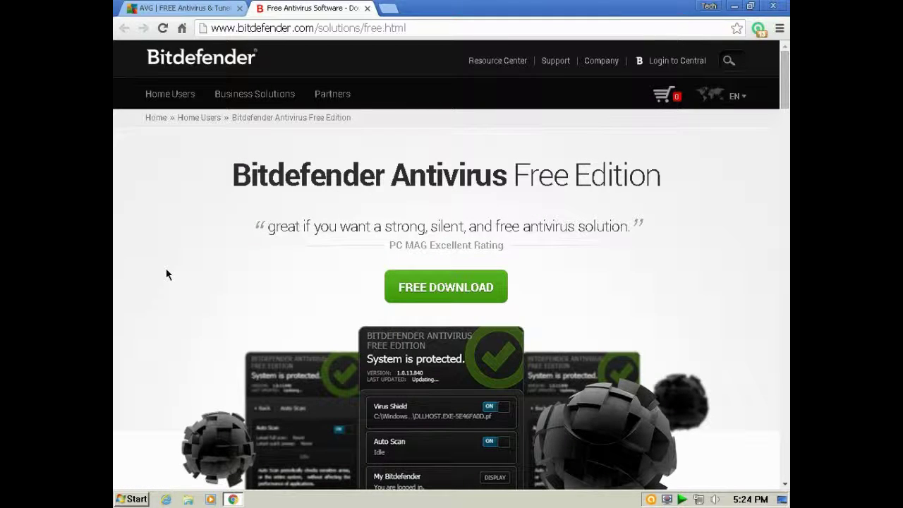
pyautogui.scroll(-5, 166, 272)
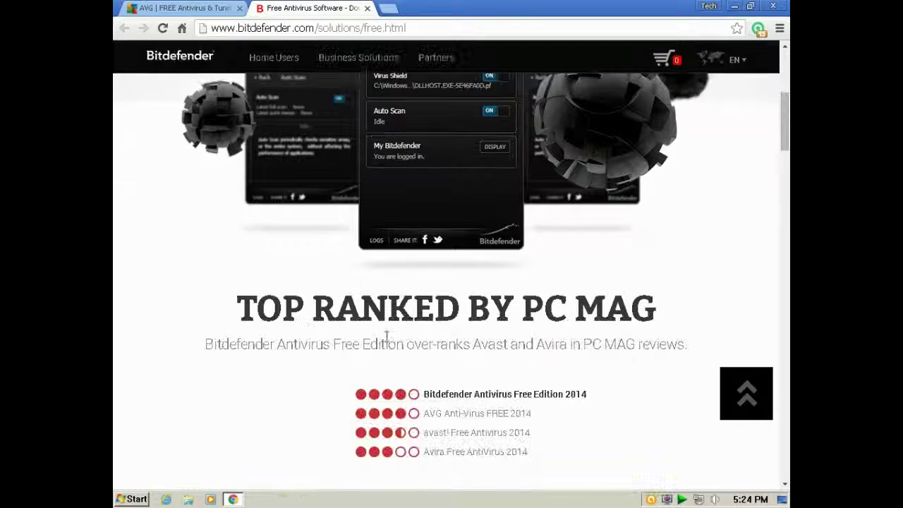
pyautogui.scroll(5, 318, 343)
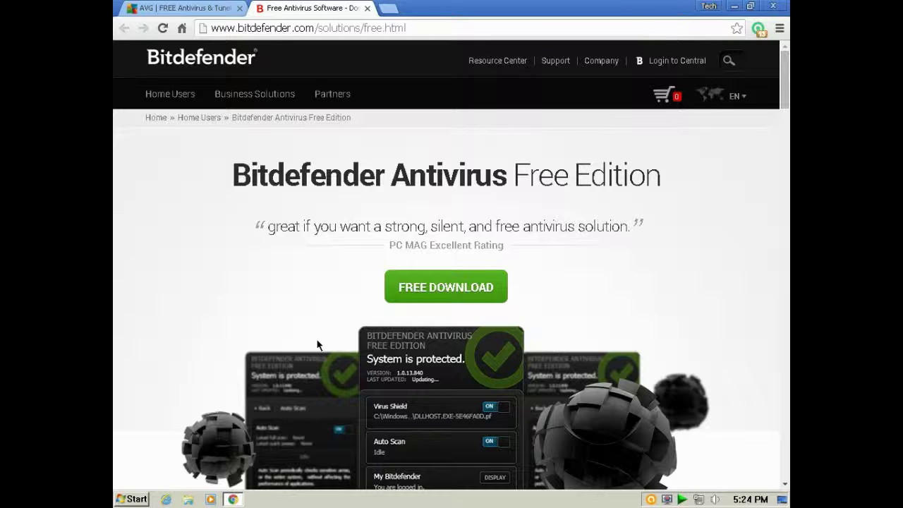
# Cancel the IDM warning on the AVG homepage, scroll through it, and close Chrome.
pyautogui.click(202, 5)
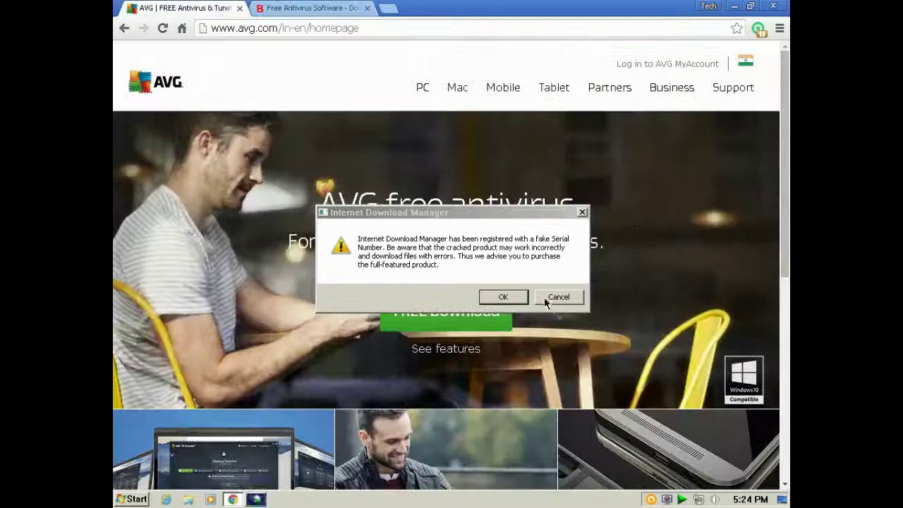
pyautogui.click(558, 297)
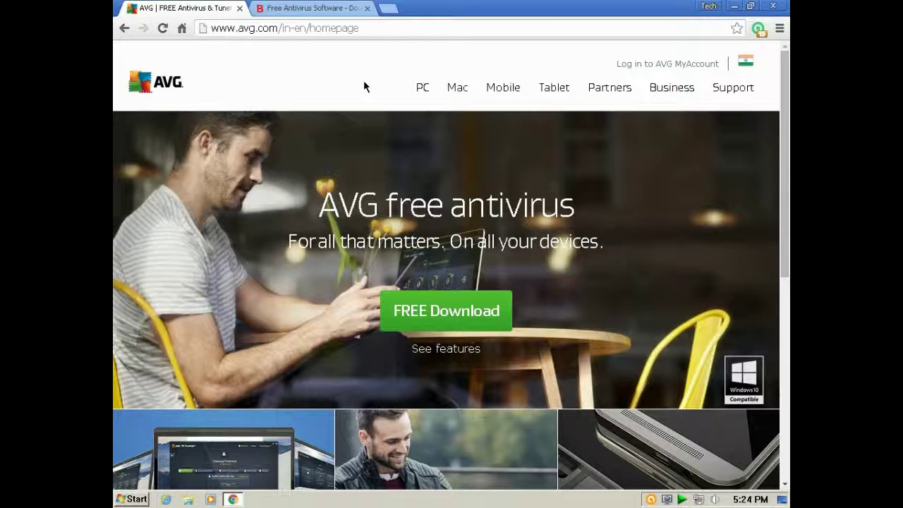
pyautogui.scroll(-2, 325, 229)
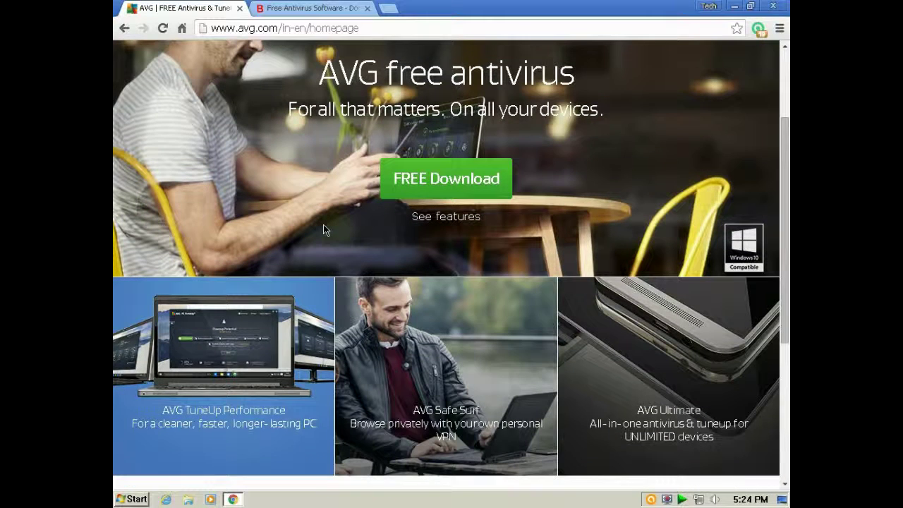
pyautogui.scroll(2, 323, 226)
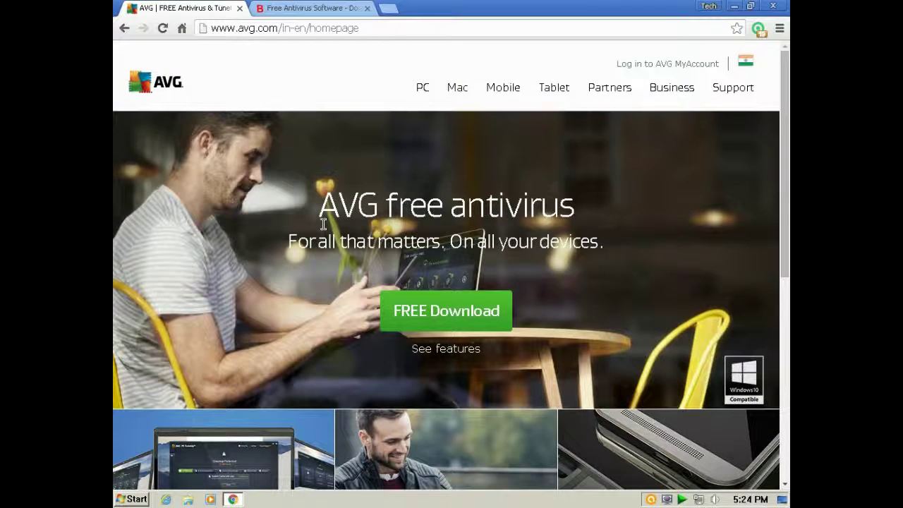
pyautogui.click(773, 6)
# Open Avast from the tray and check the About Avast and Registration pages in Settings.
pyautogui.click(650, 500)
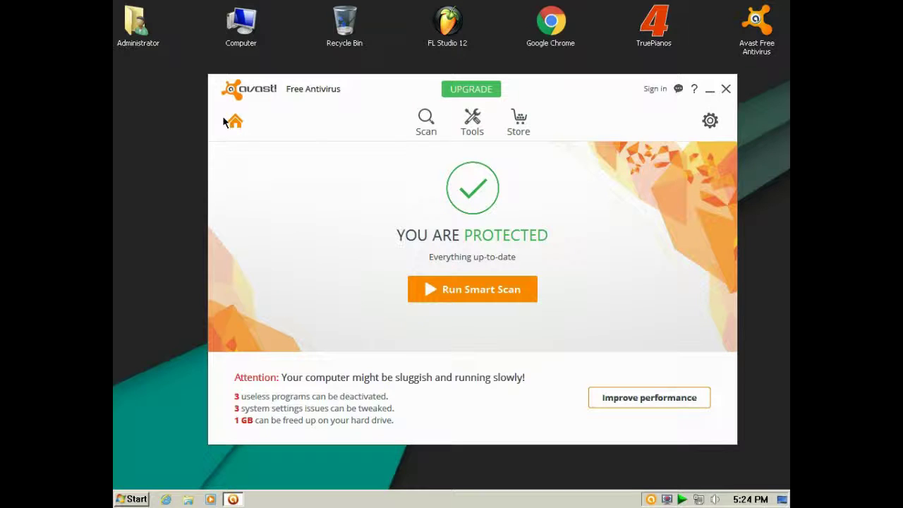
pyautogui.click(710, 121)
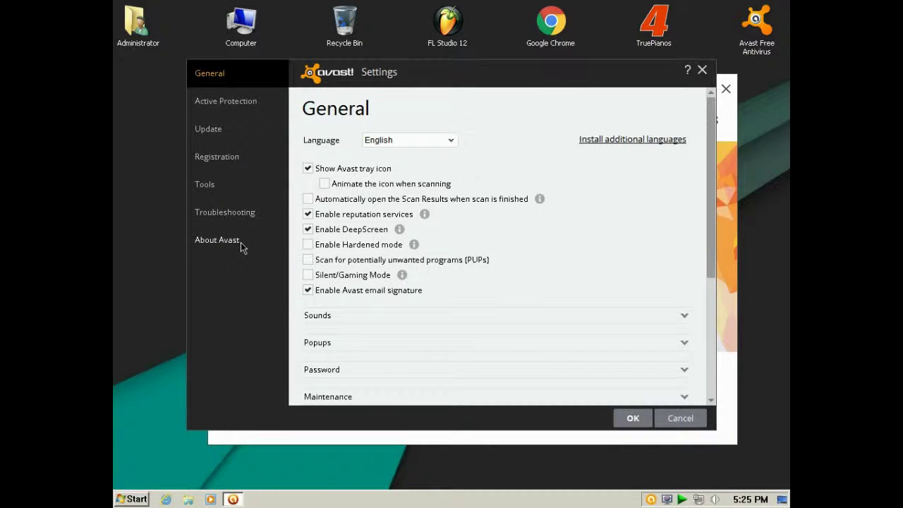
pyautogui.click(241, 245)
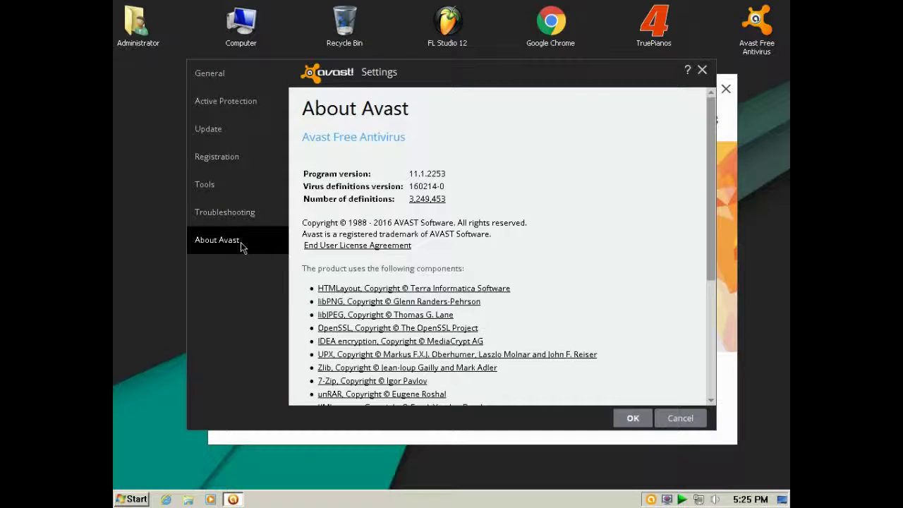
pyautogui.click(667, 419)
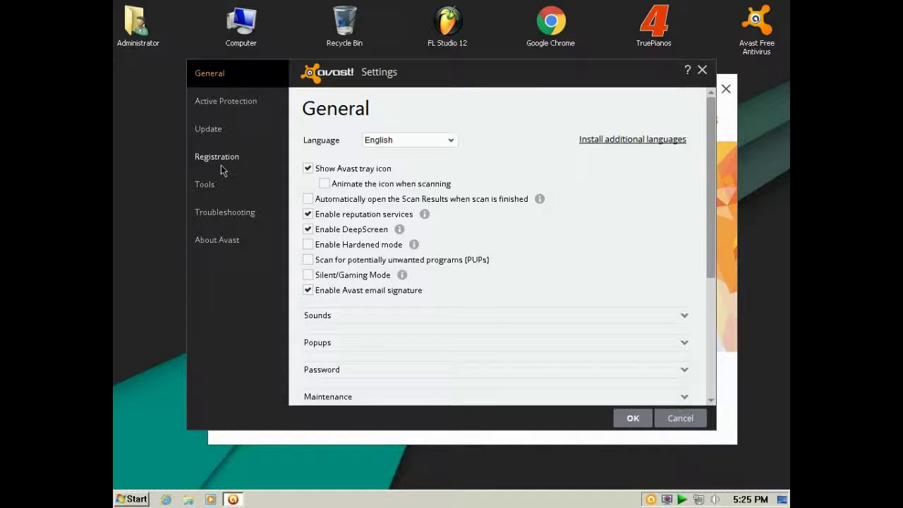
pyautogui.click(221, 165)
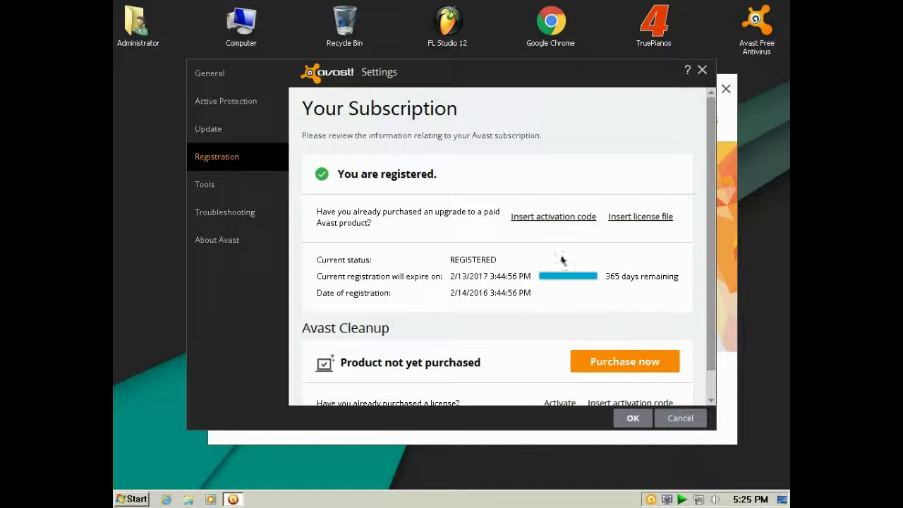
pyautogui.click(702, 70)
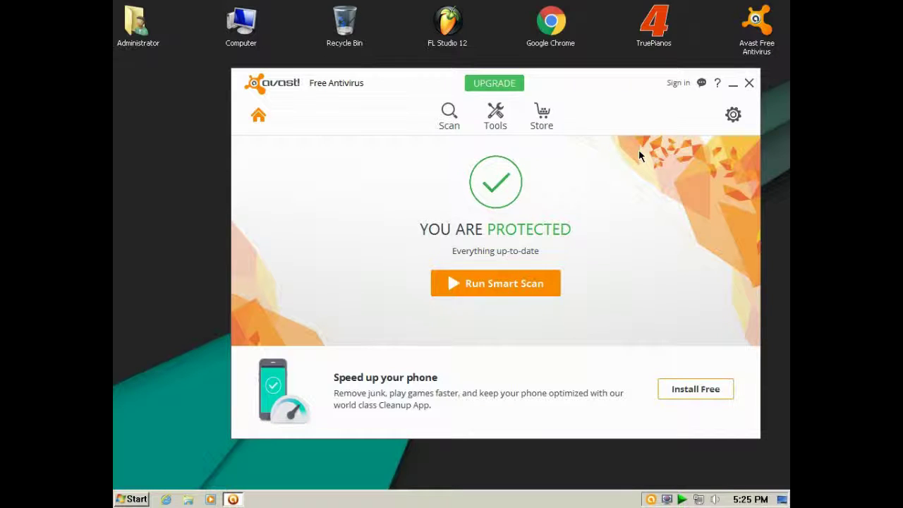
pyautogui.click(552, 125)
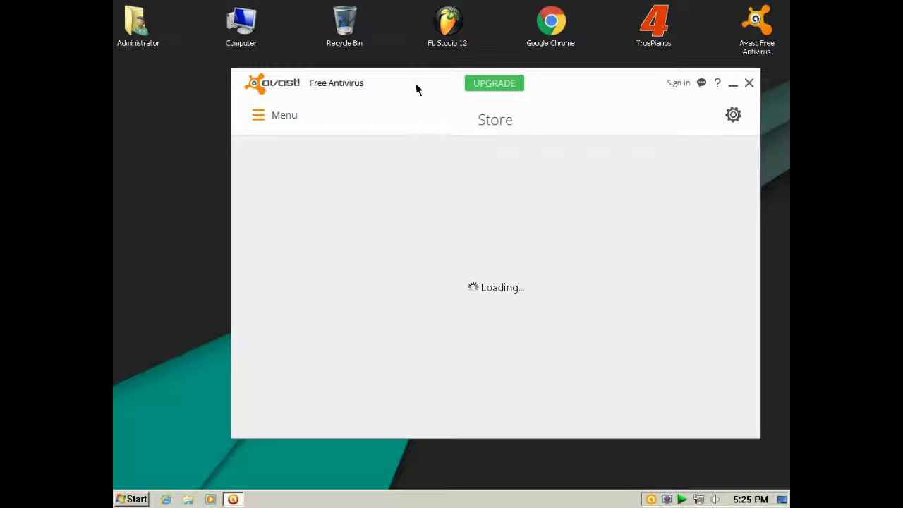
pyautogui.moveTo(416, 83); pyautogui.dragTo(398, 98)
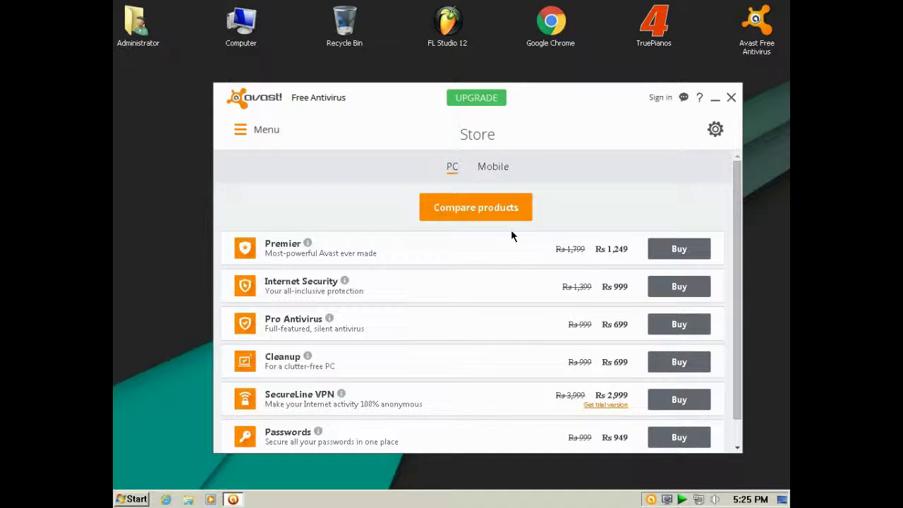
pyautogui.click(502, 166)
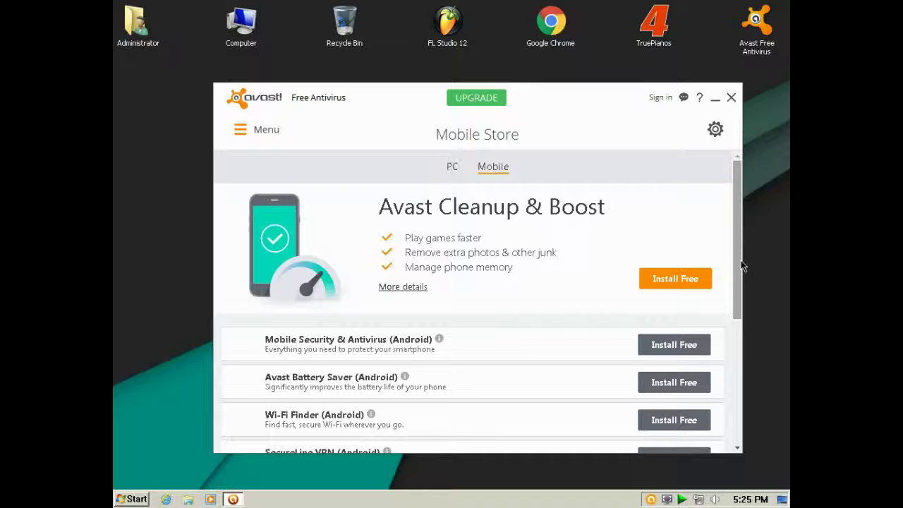
pyautogui.scroll(-3, 738, 266)
pyautogui.scroll(3, 716, 226)
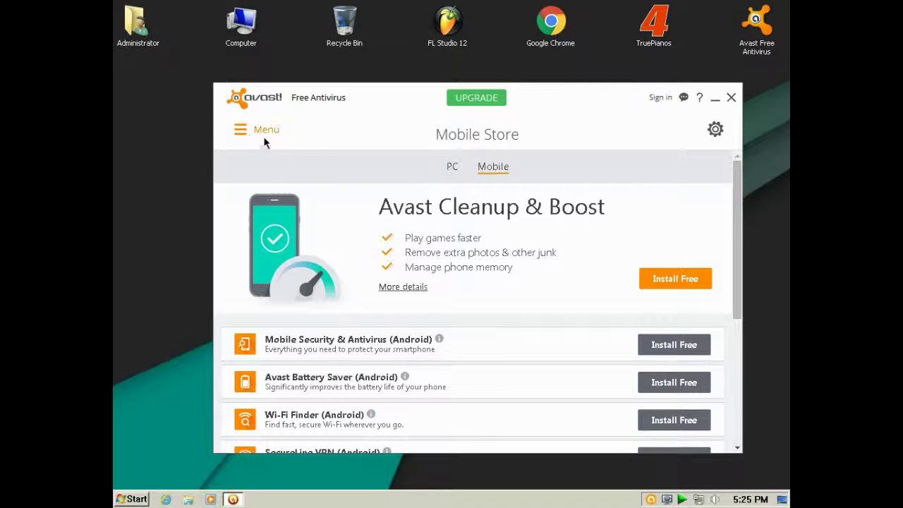
pyautogui.click(255, 110)
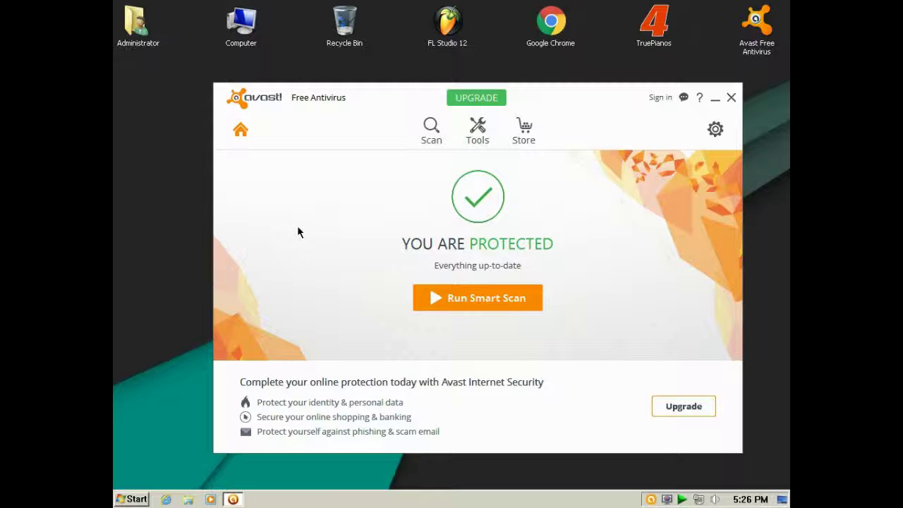
# Close Avast and run an Avast scan on the desktop file from its context menu.
pyautogui.click(732, 101)
pyautogui.rightClick(769, 455)
pyautogui.click(630, 405)
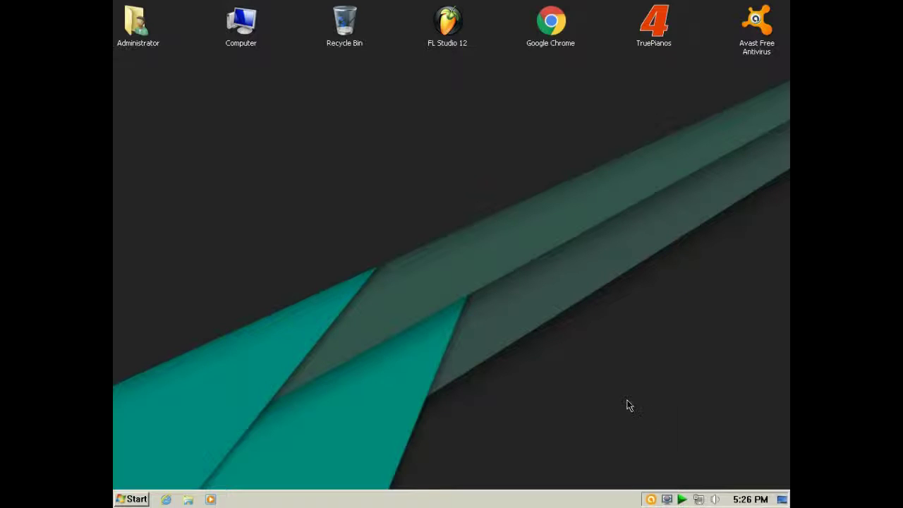
pyautogui.rightClick(757, 437)
pyautogui.moveTo(717, 345)
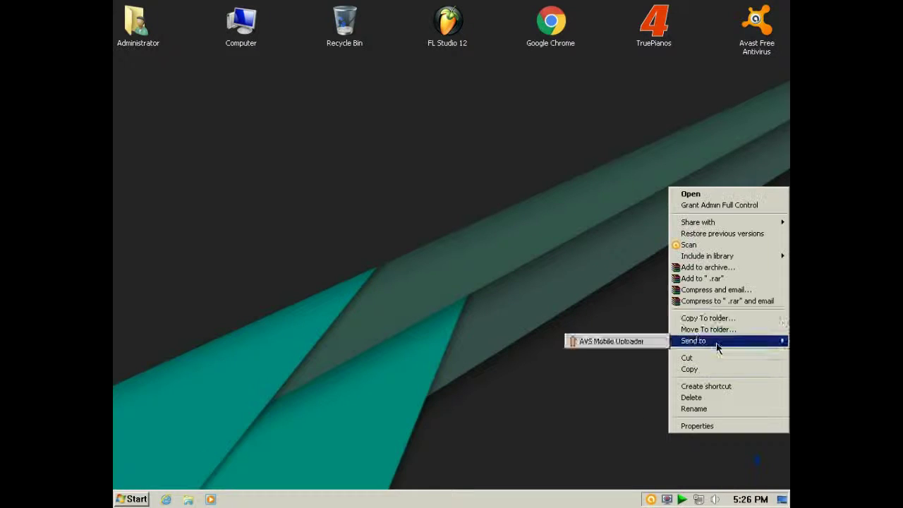
pyautogui.click(739, 244)
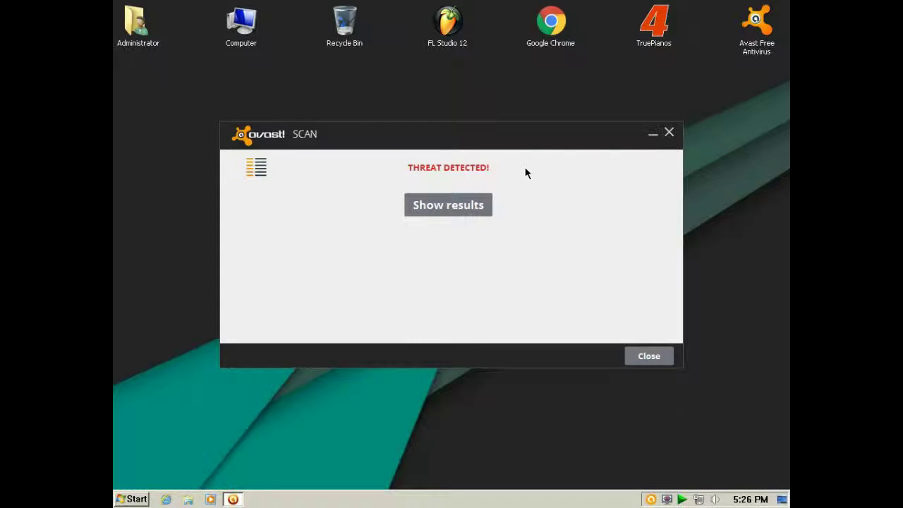
# Show the Win32:Malware-gen scan results and set the action for all threats to Do nothing.
pyautogui.click(459, 206)
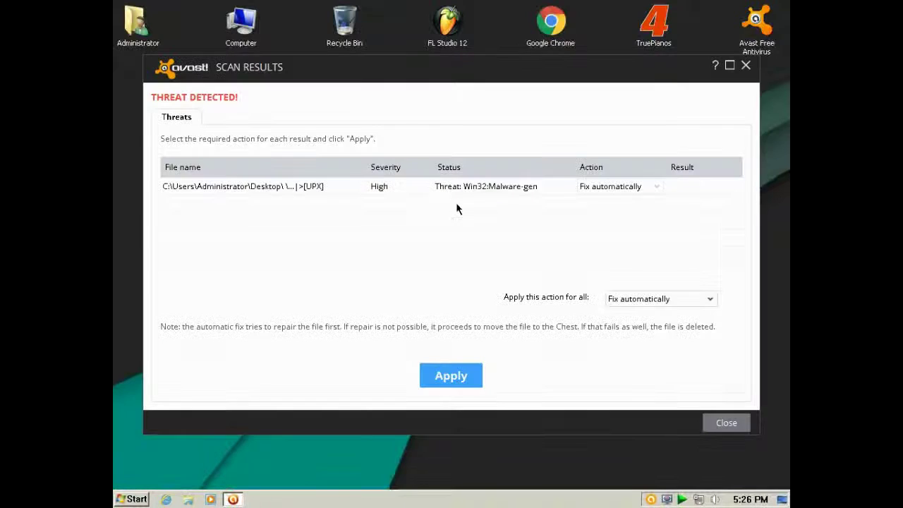
pyautogui.click(297, 189)
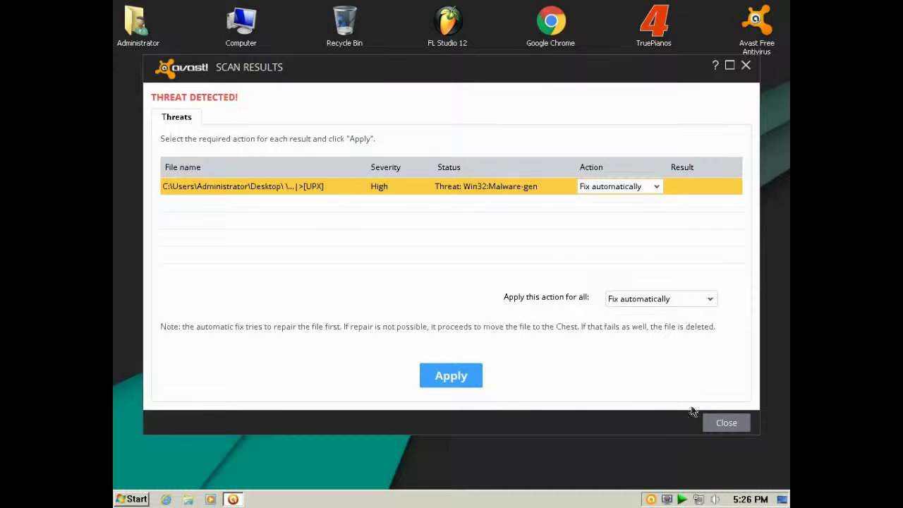
pyautogui.click(661, 300)
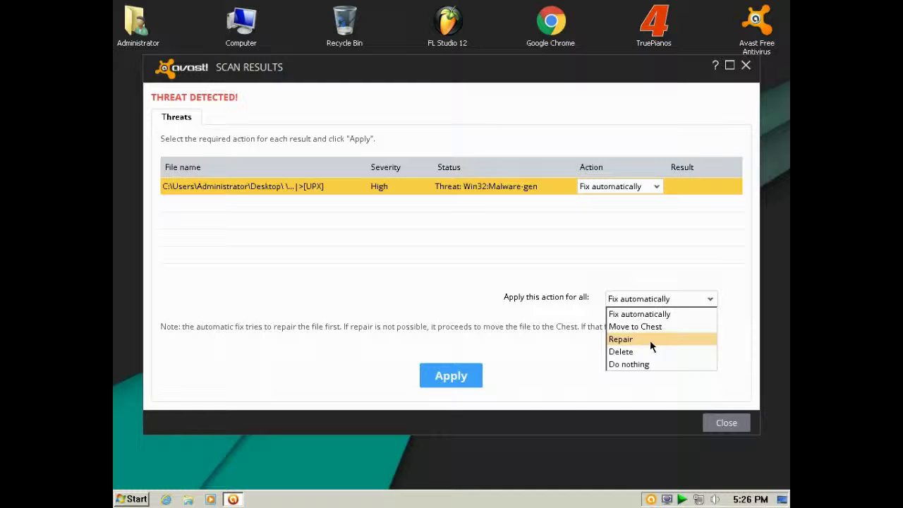
pyautogui.click(648, 366)
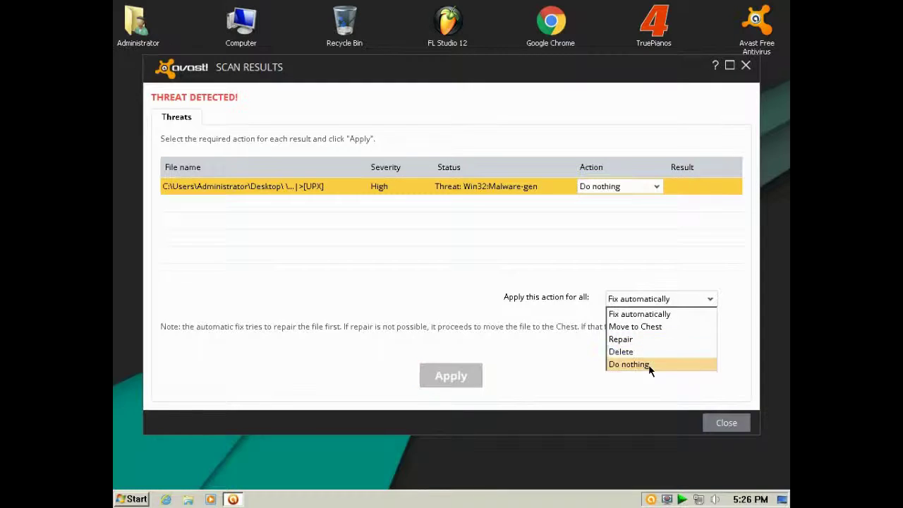
# Close the scan results and refresh the desktop.
pyautogui.click(710, 424)
pyautogui.rightClick(423, 168)
pyautogui.click(450, 195)
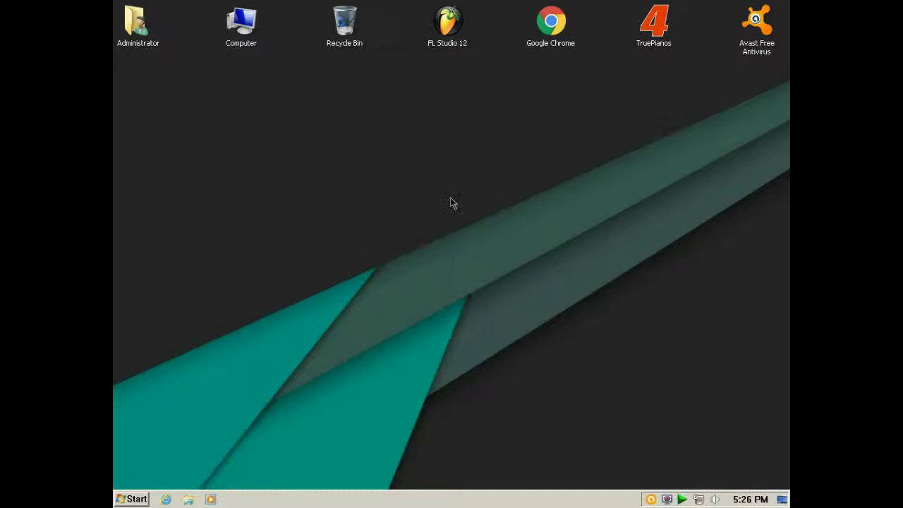